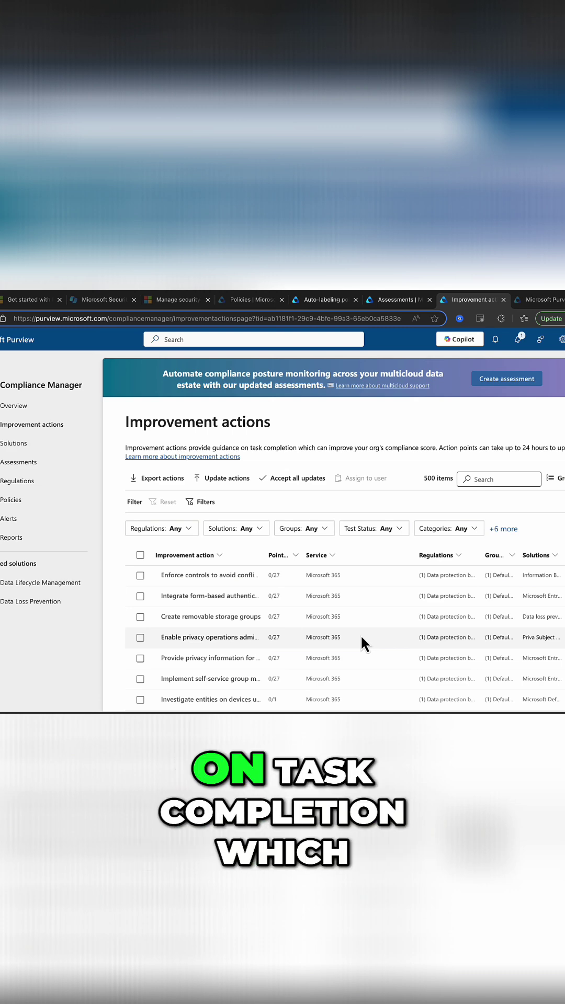
{"action": "scroll", "coordinate": [360, 635], "scroll_direction": "down", "scroll_amount": 1}
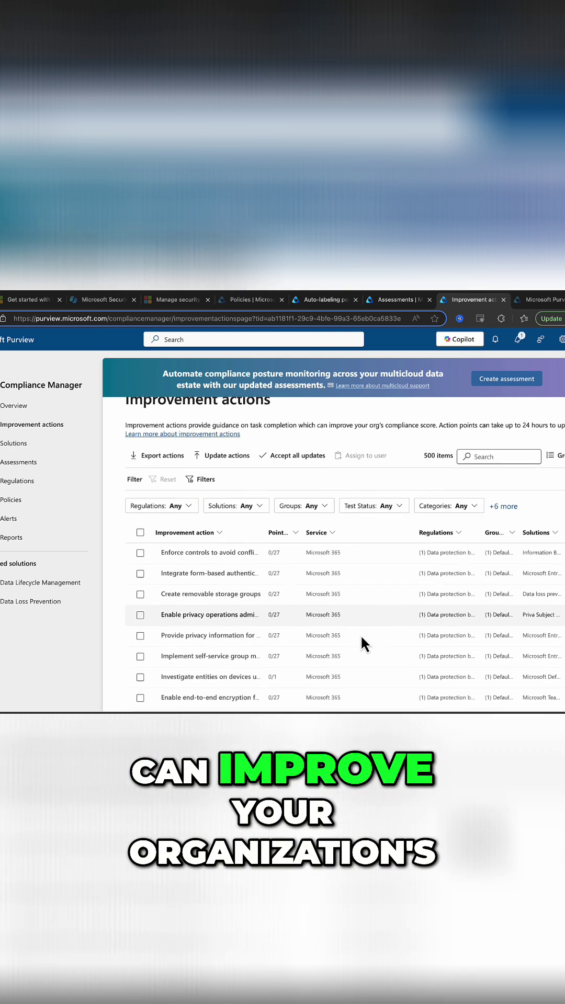
{"action": "scroll", "coordinate": [361, 637], "scroll_direction": "down", "scroll_amount": 1}
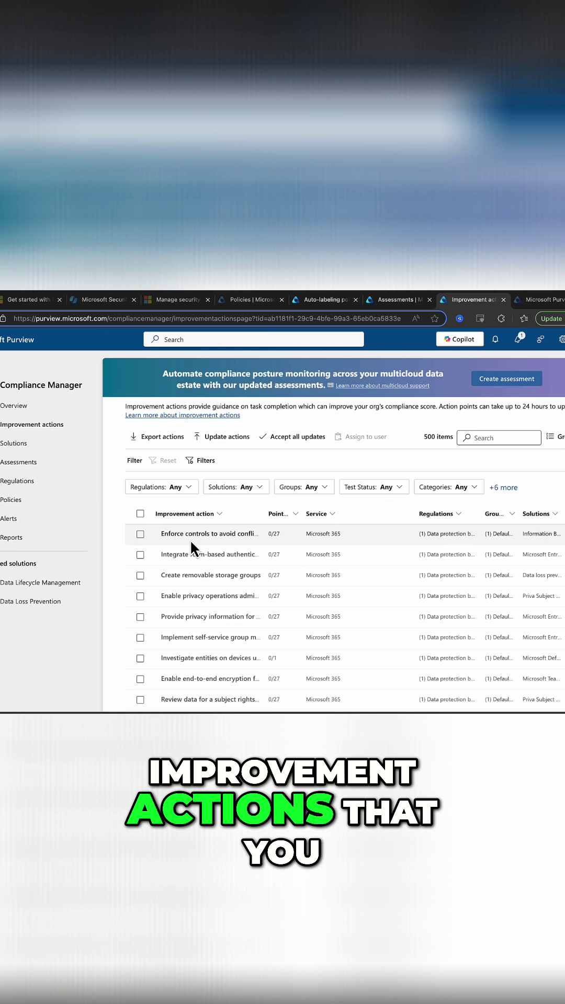
Check the Service and Regulations column sort options, then open the 'Create removable storage groups' action.
{"action": "left_click", "coordinate": [295, 514]}
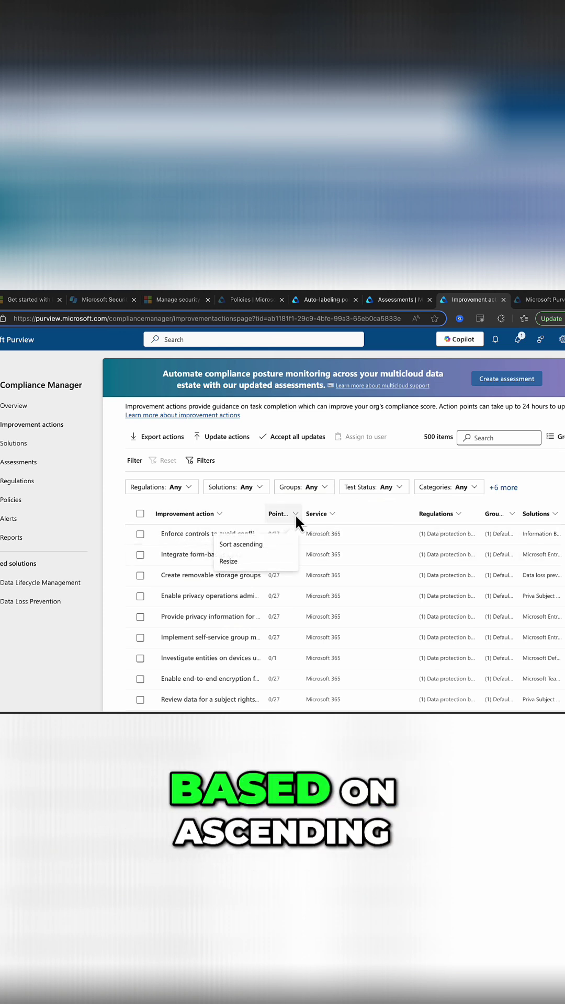
{"action": "left_click", "coordinate": [332, 516]}
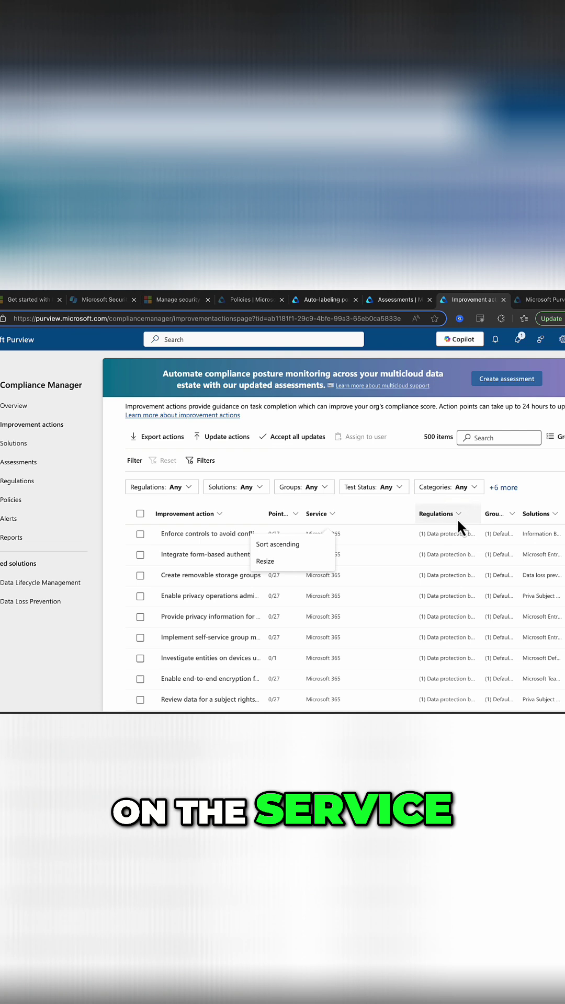
{"action": "key", "text": "Escape"}
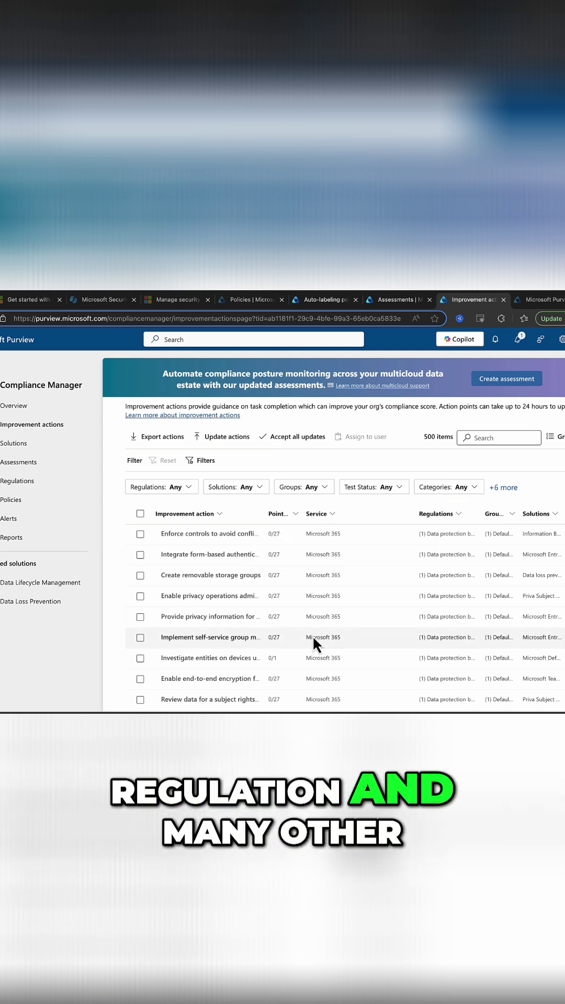
{"action": "left_click", "coordinate": [187, 576]}
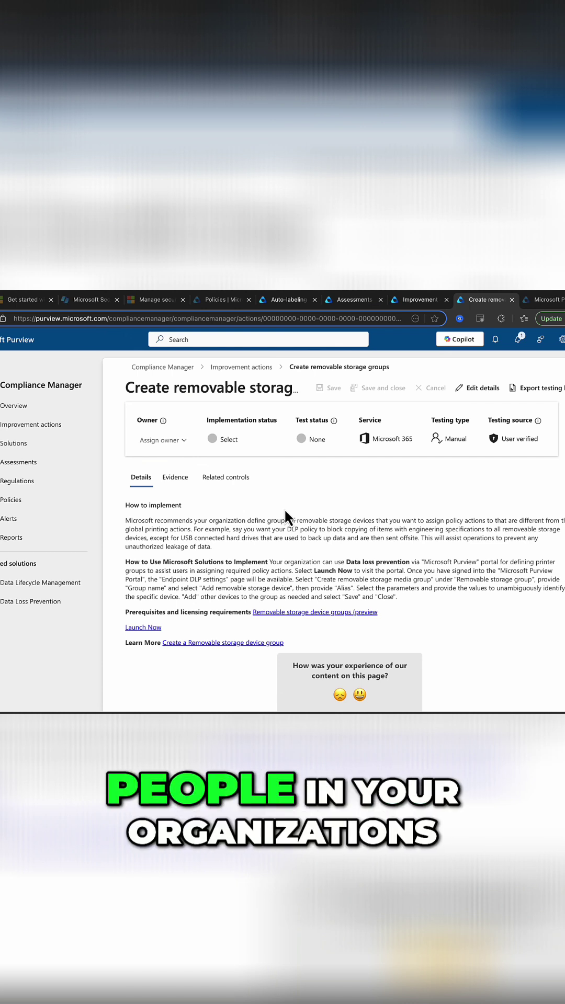
Review the Evidence tab's Document/Link options, then view the related Data Protection Baseline controls.
{"action": "left_click", "coordinate": [175, 480]}
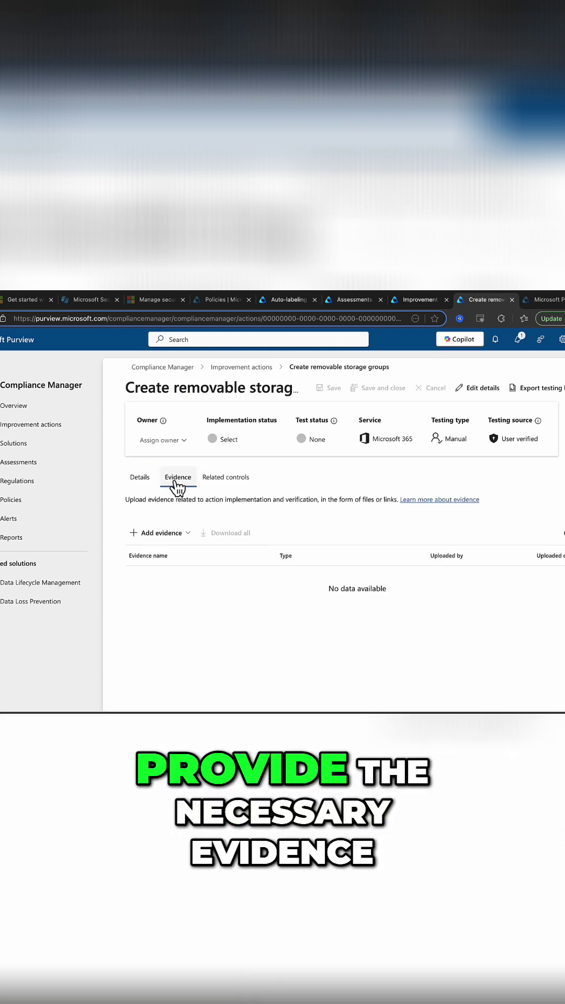
{"action": "left_click", "coordinate": [188, 542]}
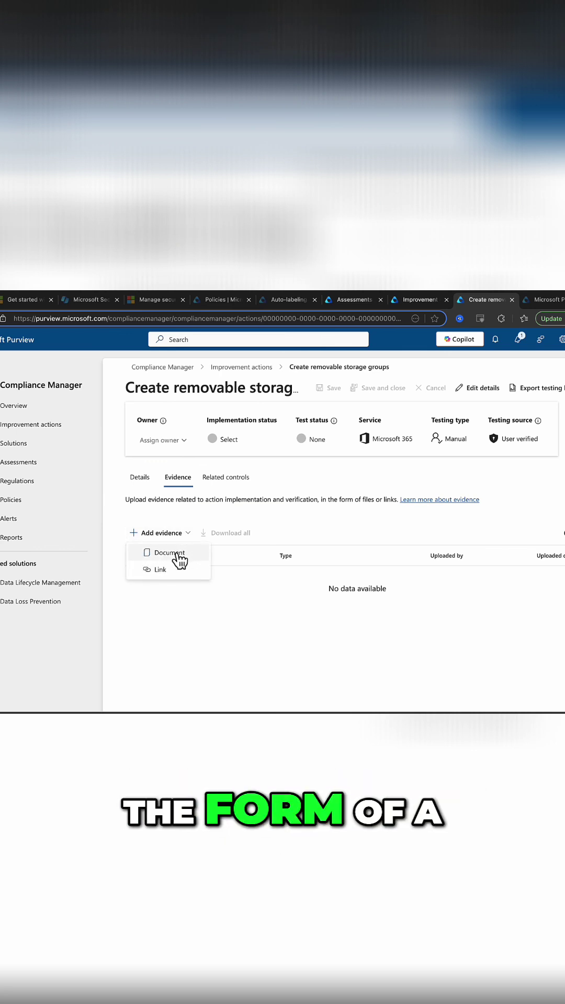
{"action": "left_click", "coordinate": [227, 479]}
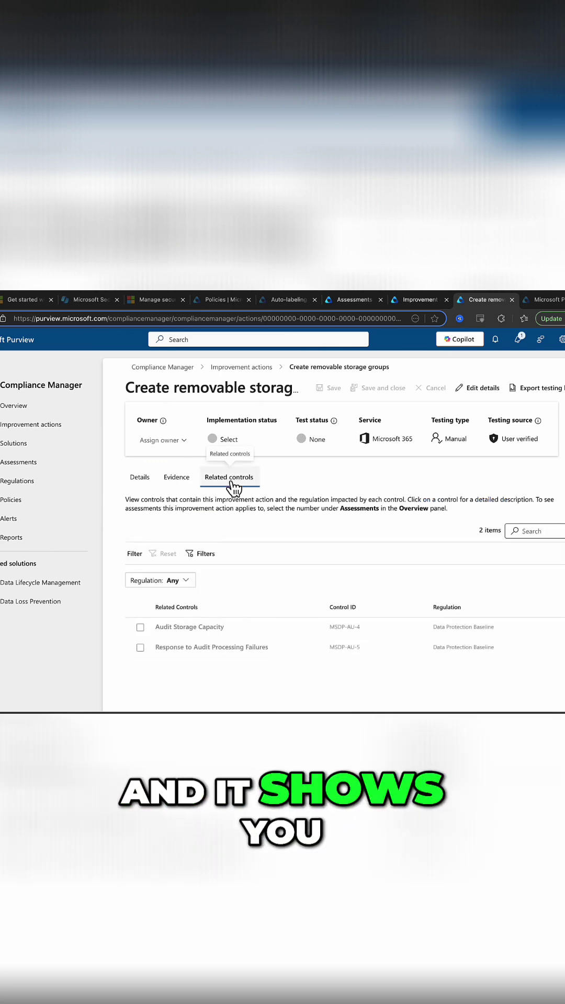